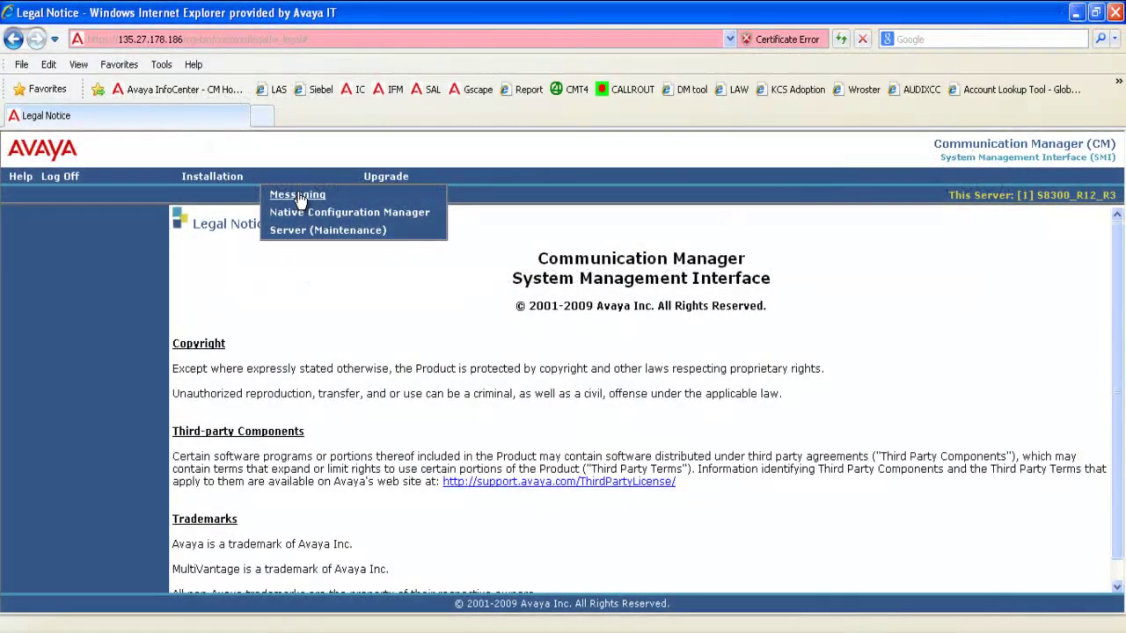
# Set 'POP3 client access enabled?' to yes in Internet Messaging General Options and save.
pyautogui.click(298, 197)
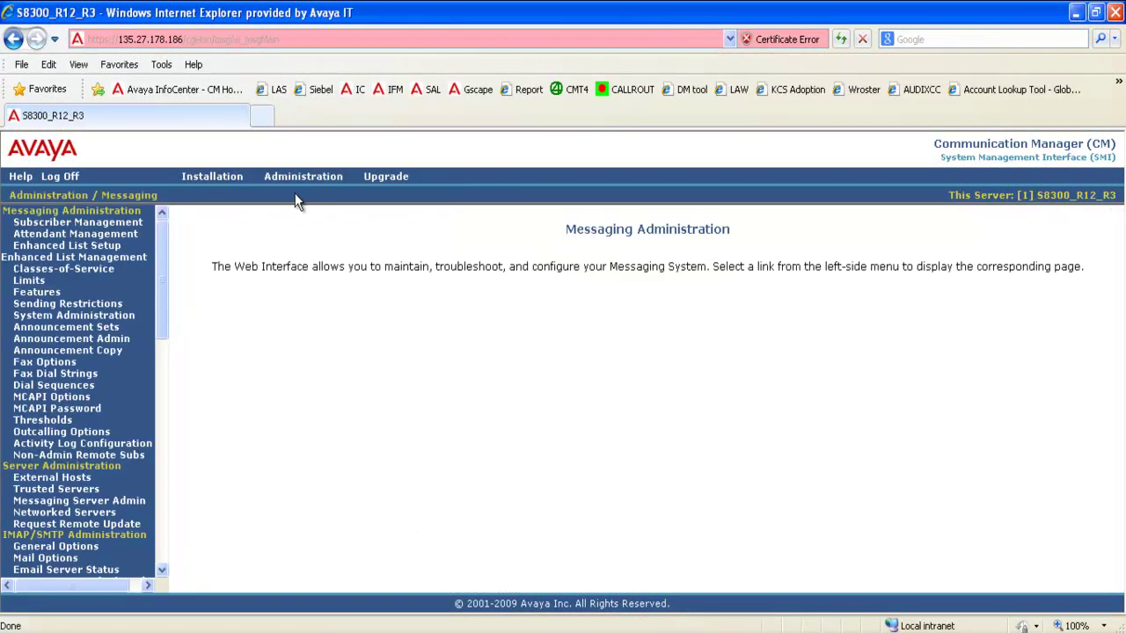
pyautogui.scroll(-2, 52, 458)
pyautogui.click(53, 463)
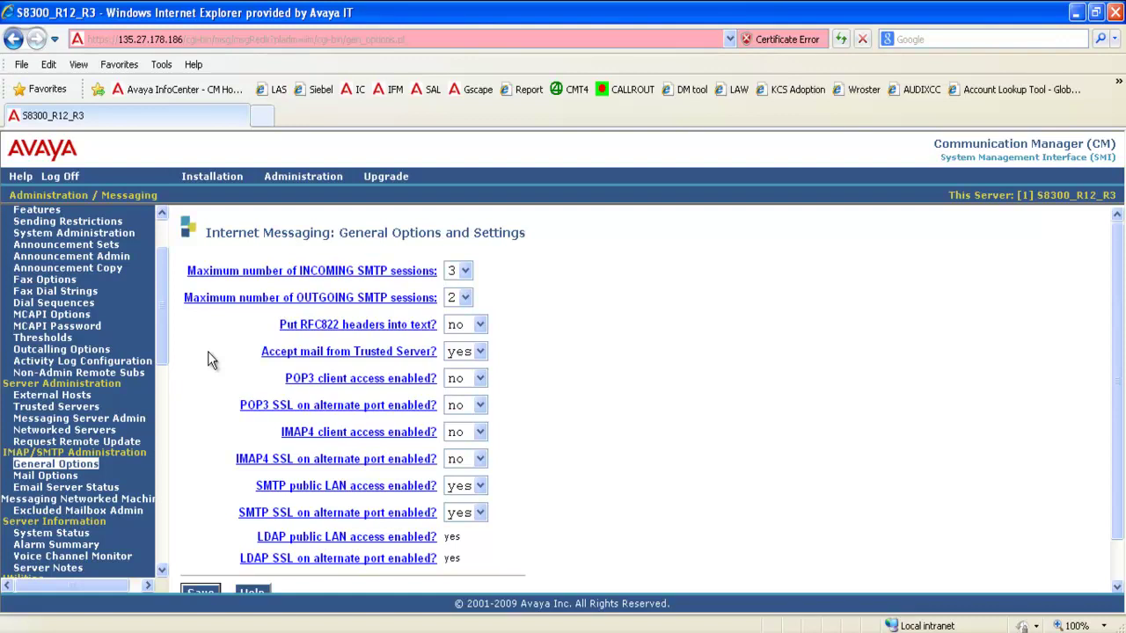
pyautogui.click(480, 381)
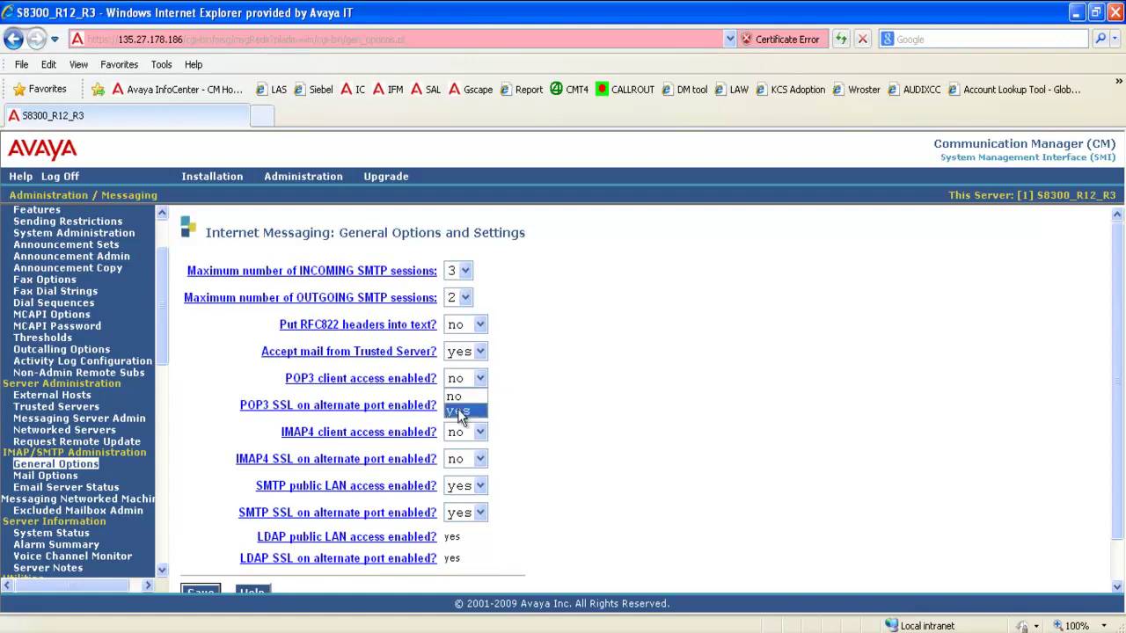
pyautogui.click(461, 412)
pyautogui.scroll(-1, 264, 527)
pyautogui.click(201, 545)
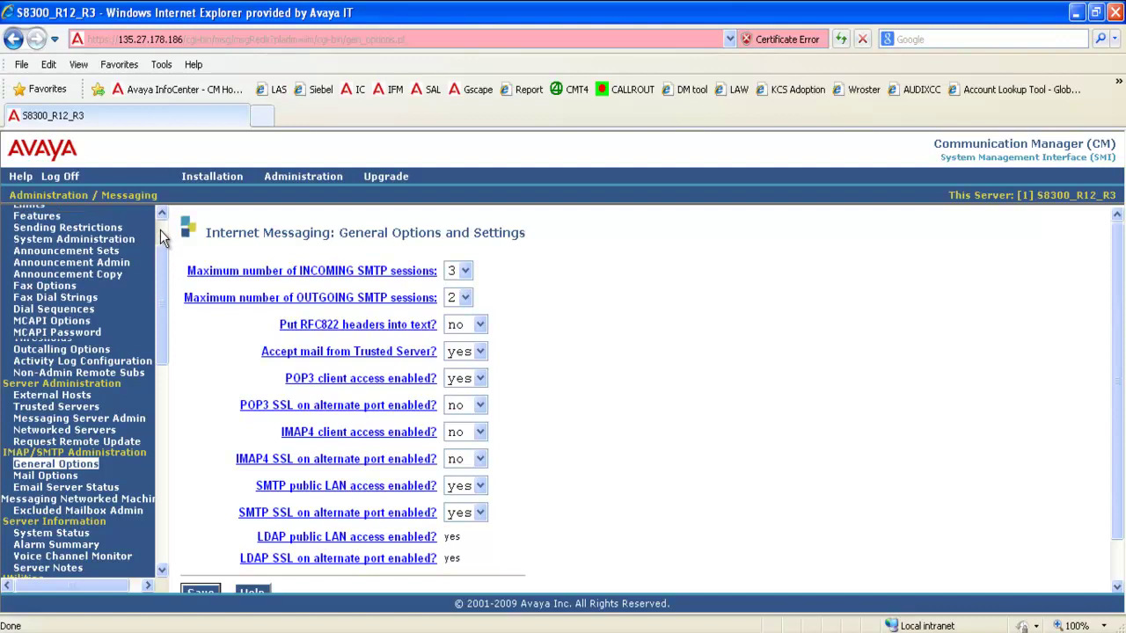
pyautogui.scroll(2, 141, 237)
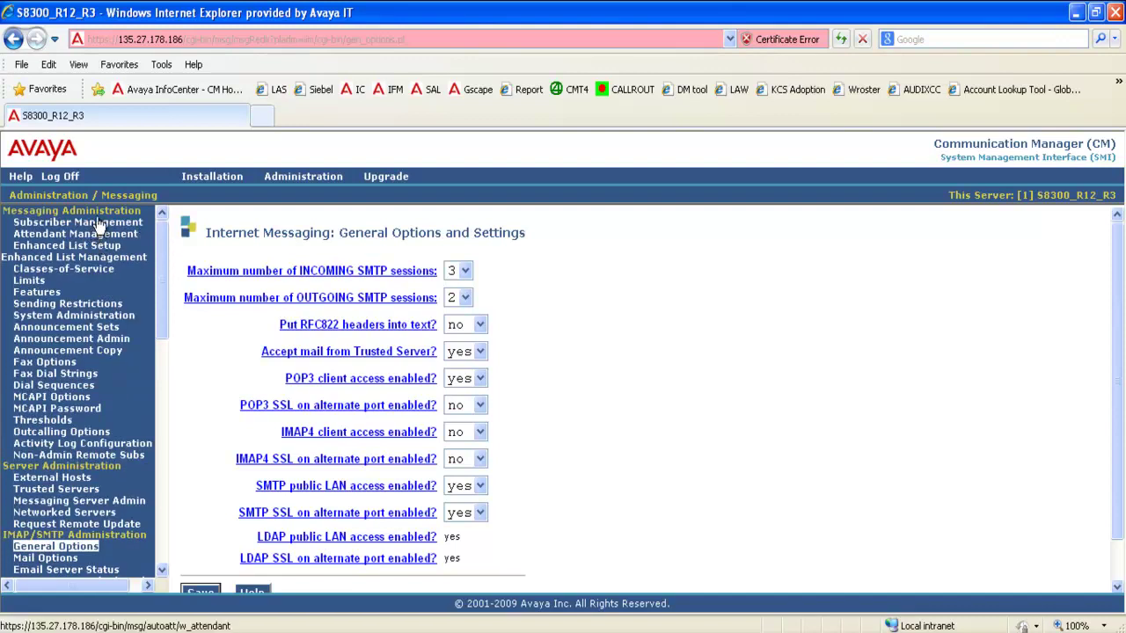
# Review Subscriber Management, then open class of service 1 (class01) and save it.
pyautogui.click(99, 225)
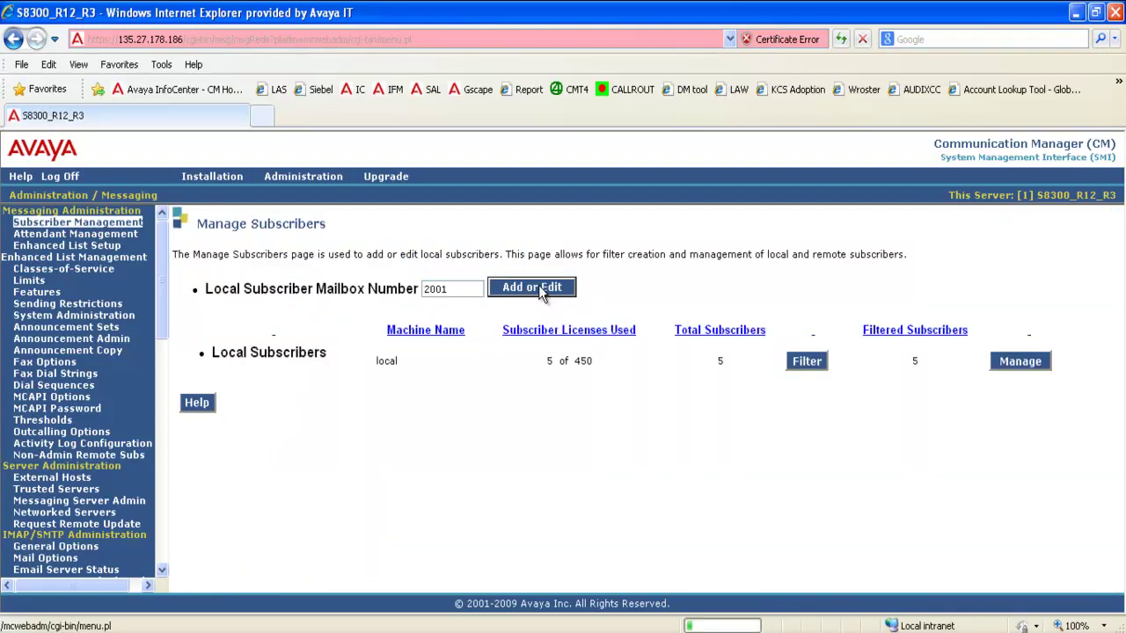
pyautogui.scroll(-5, 433, 374)
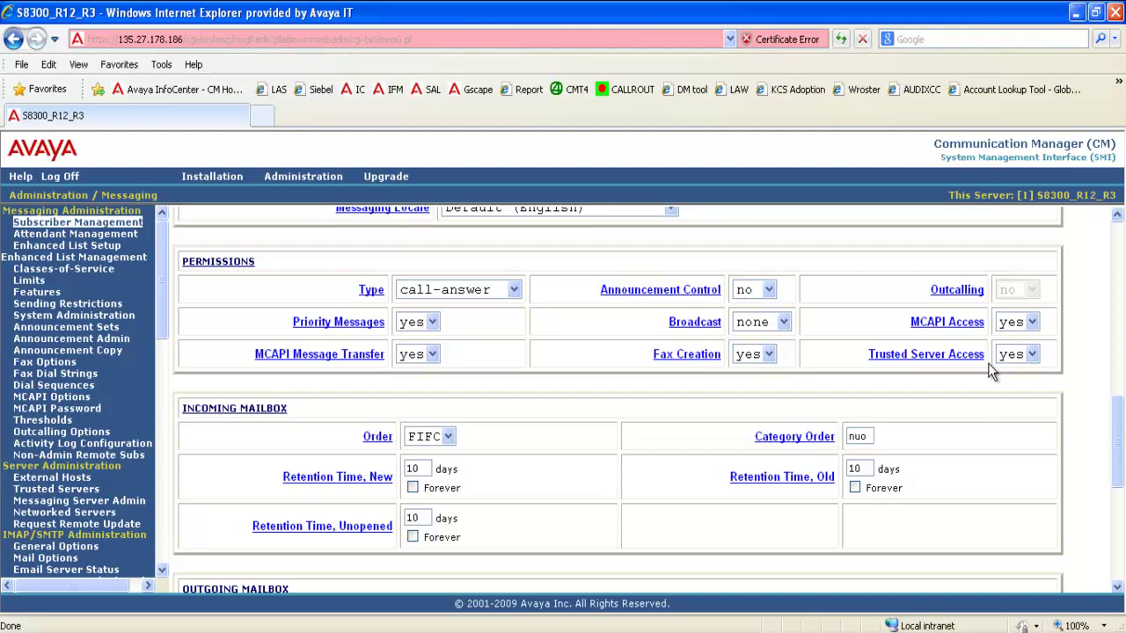
pyautogui.click(234, 369)
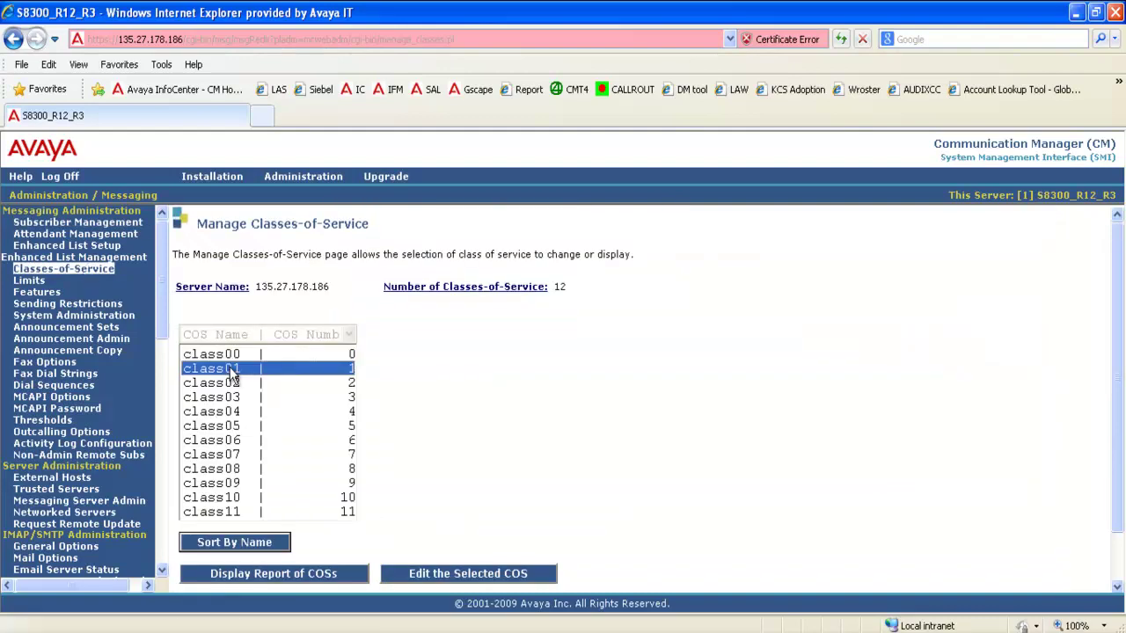
pyautogui.click(470, 573)
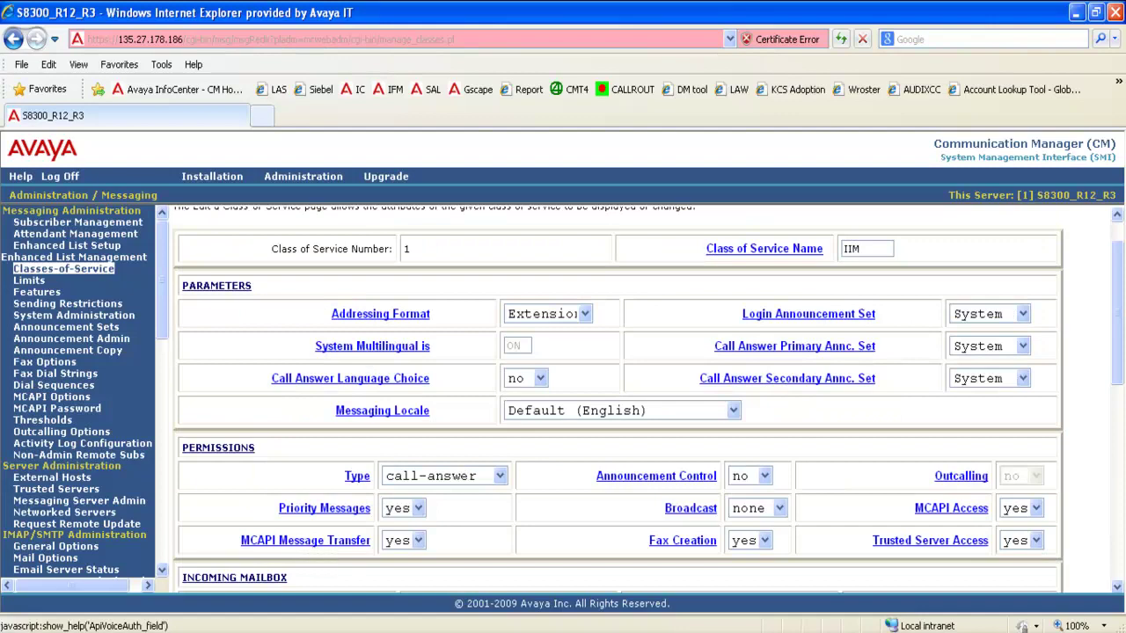
pyautogui.click(1119, 567)
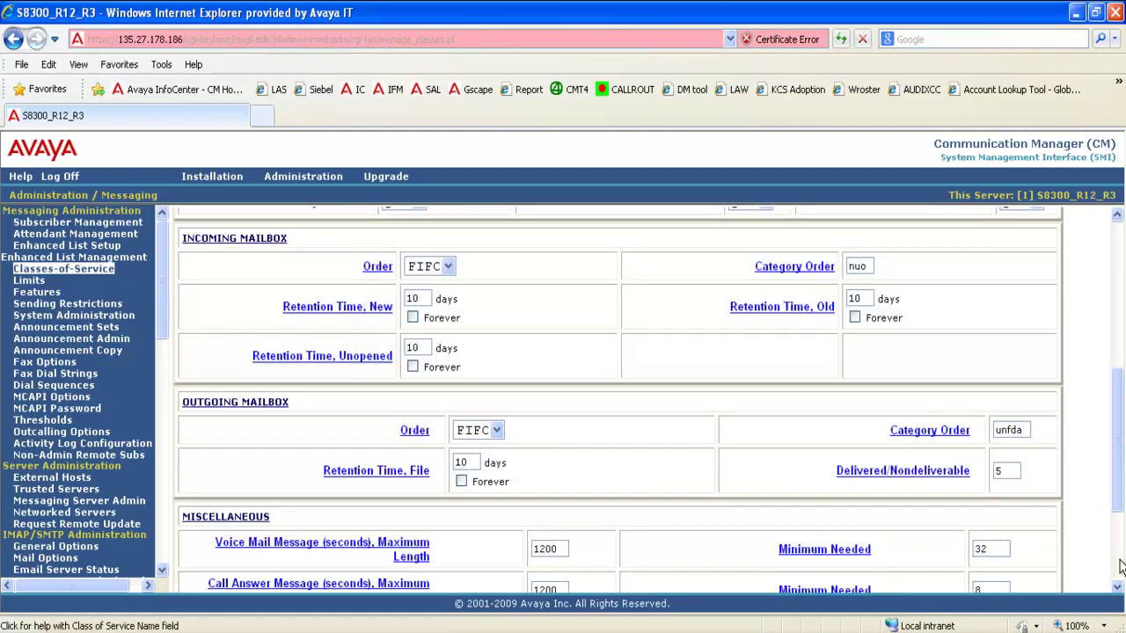
pyautogui.click(1119, 567)
pyautogui.click(237, 551)
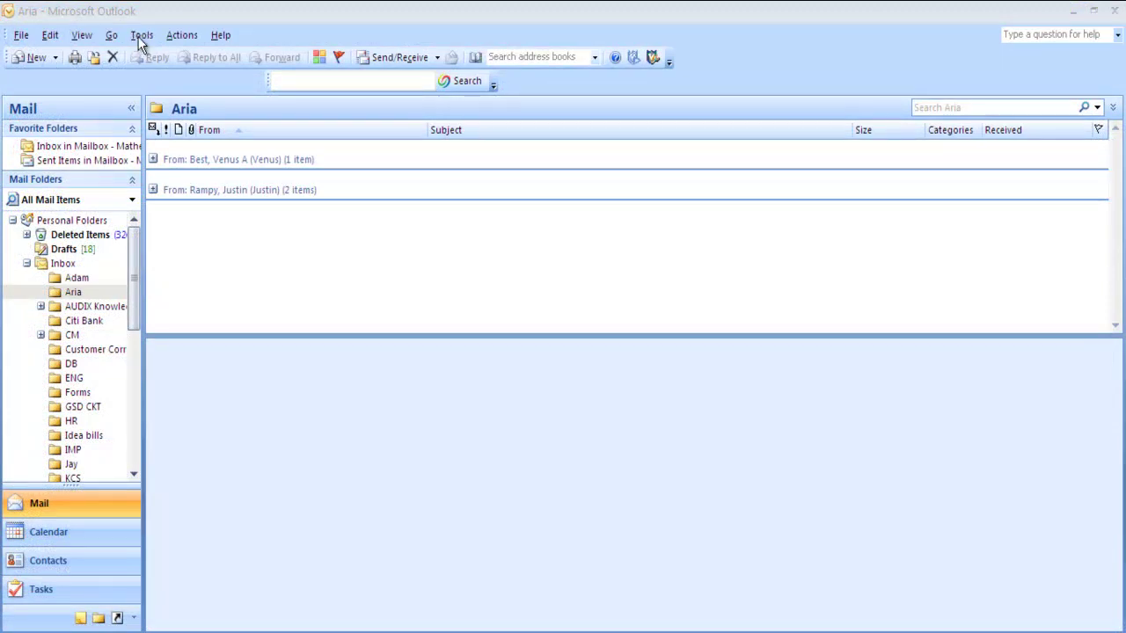
# Open Outlook's E-mail Accounts settings via Tools > Options > Mail Setup.
pyautogui.click(141, 37)
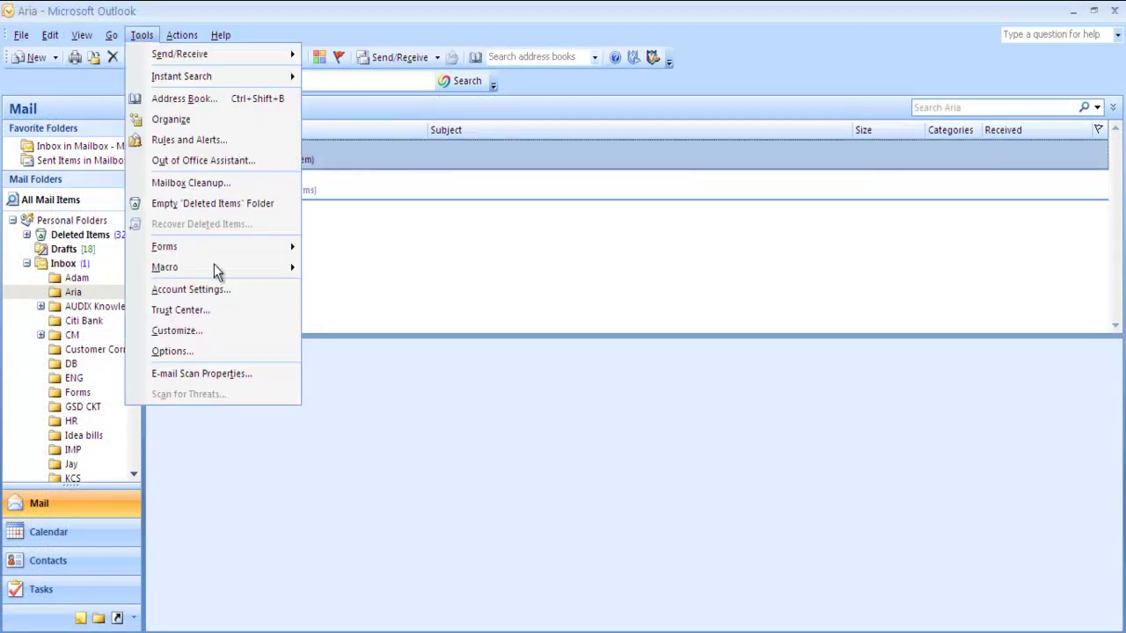
pyautogui.click(185, 354)
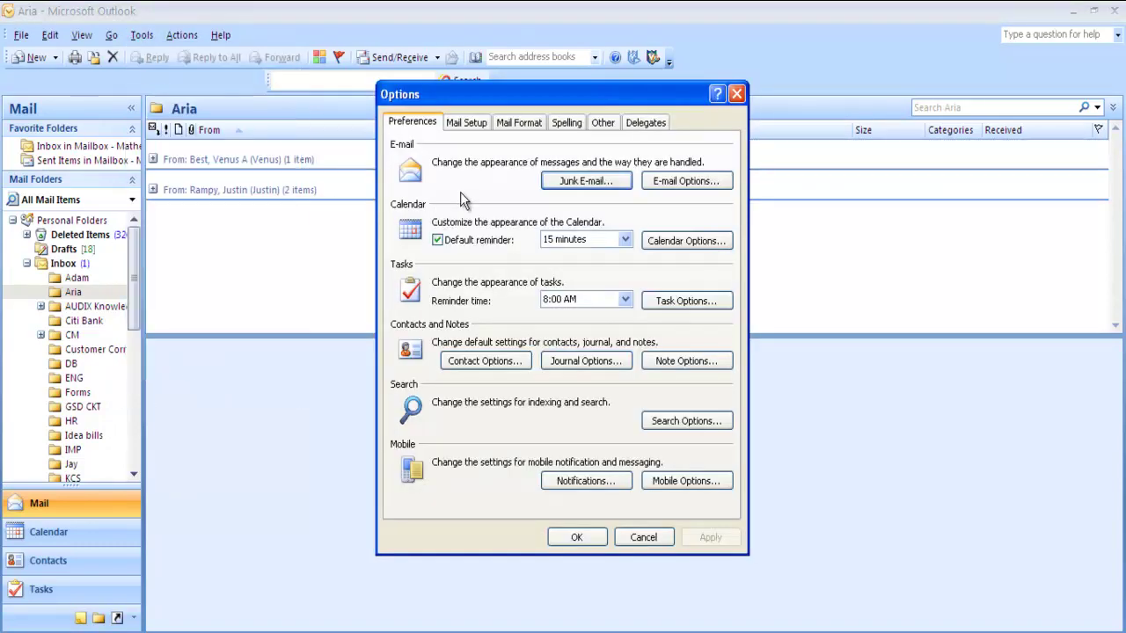
pyautogui.click(465, 123)
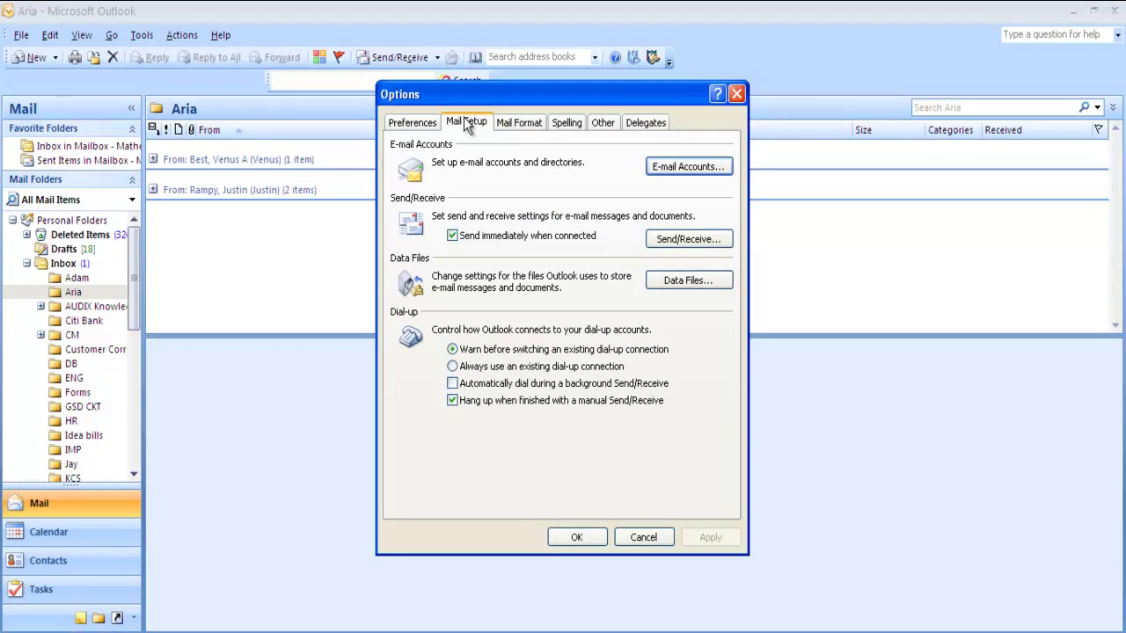
pyautogui.click(669, 164)
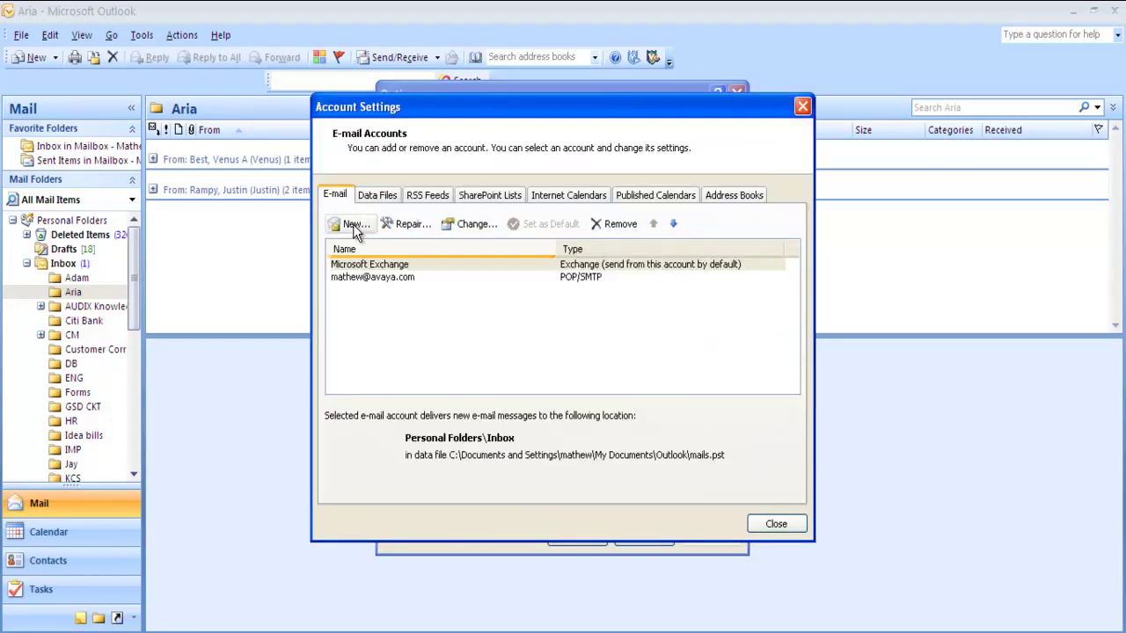
# Start a new e-mail account with server settings configured manually.
pyautogui.click(352, 225)
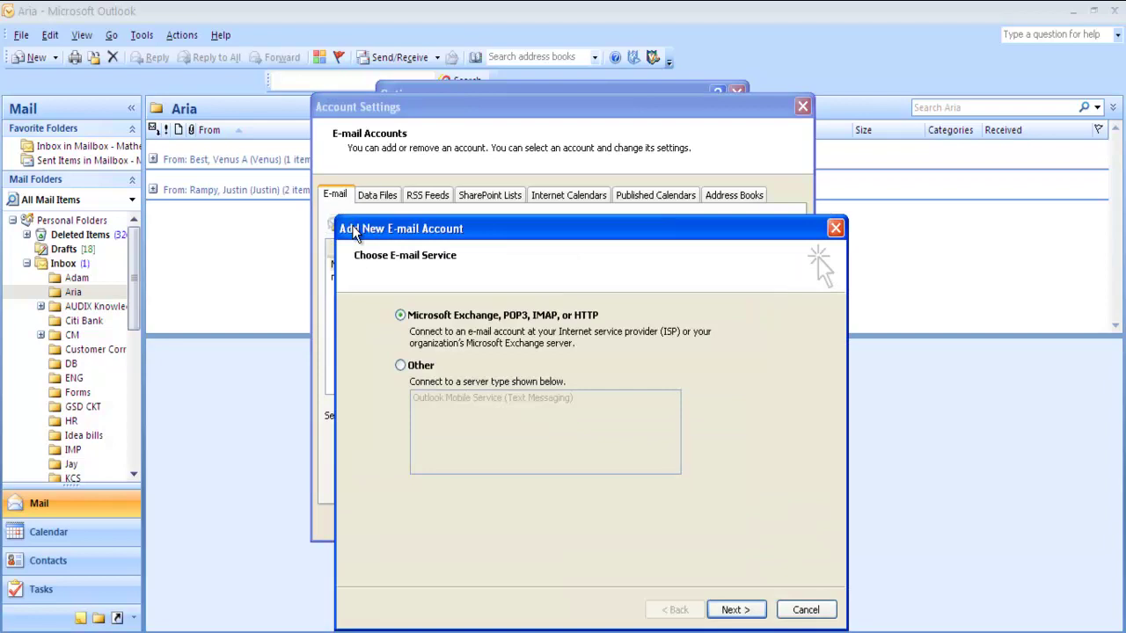
pyautogui.click(731, 610)
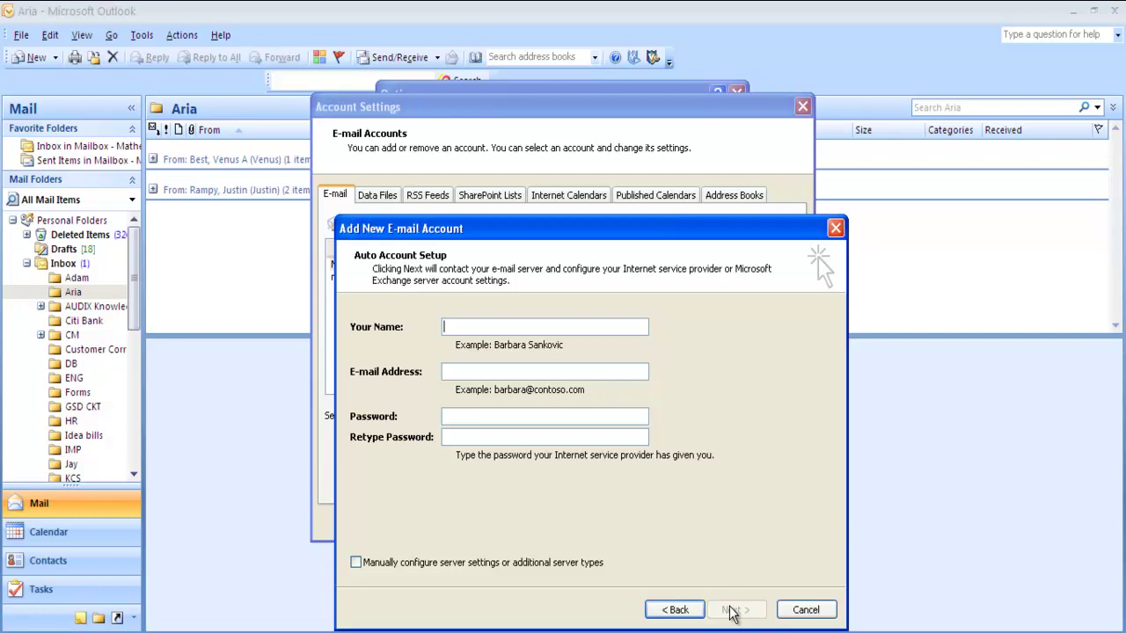
pyautogui.click(357, 563)
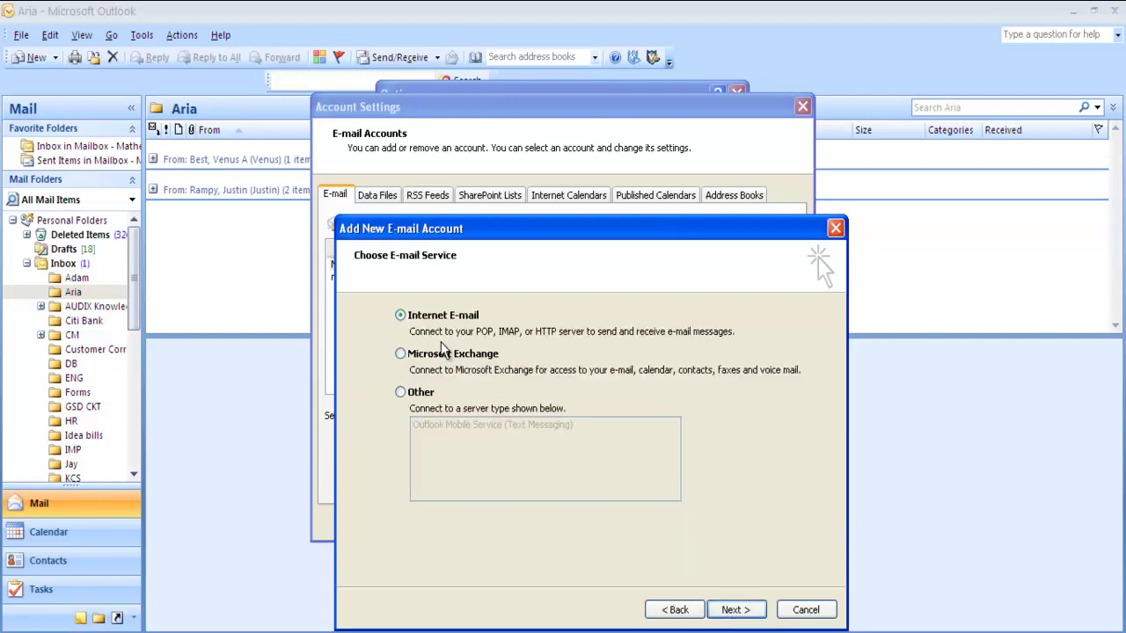
# Enter the display name and e-mail address, keeping POP3 as the account type.
pyautogui.click(747, 609)
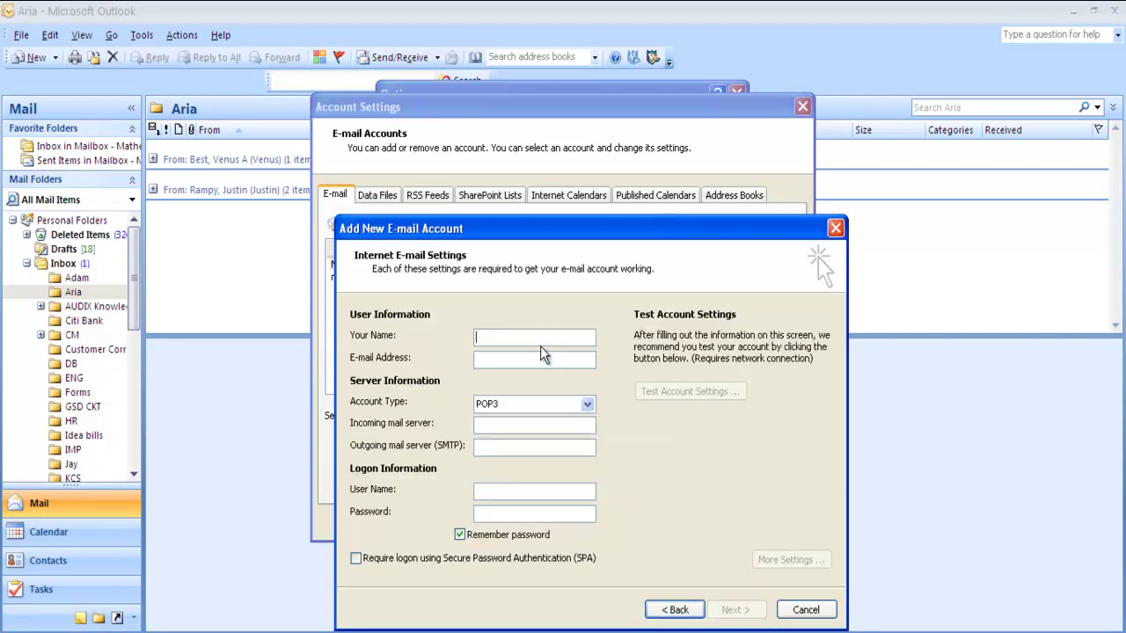
pyautogui.click(531, 358)
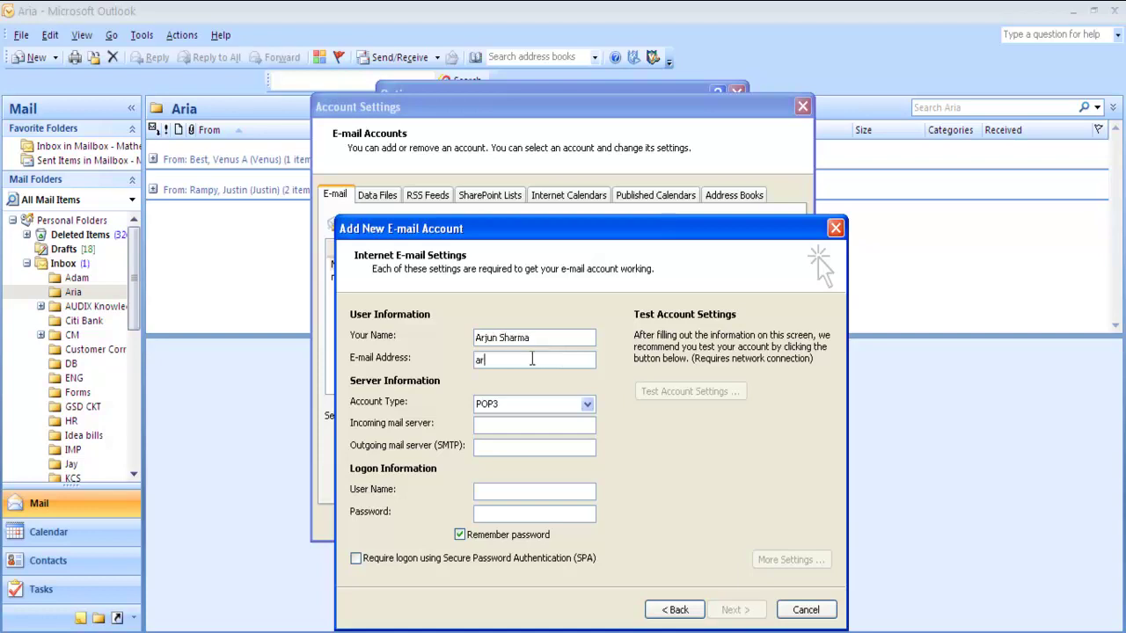
pyautogui.click(585, 403)
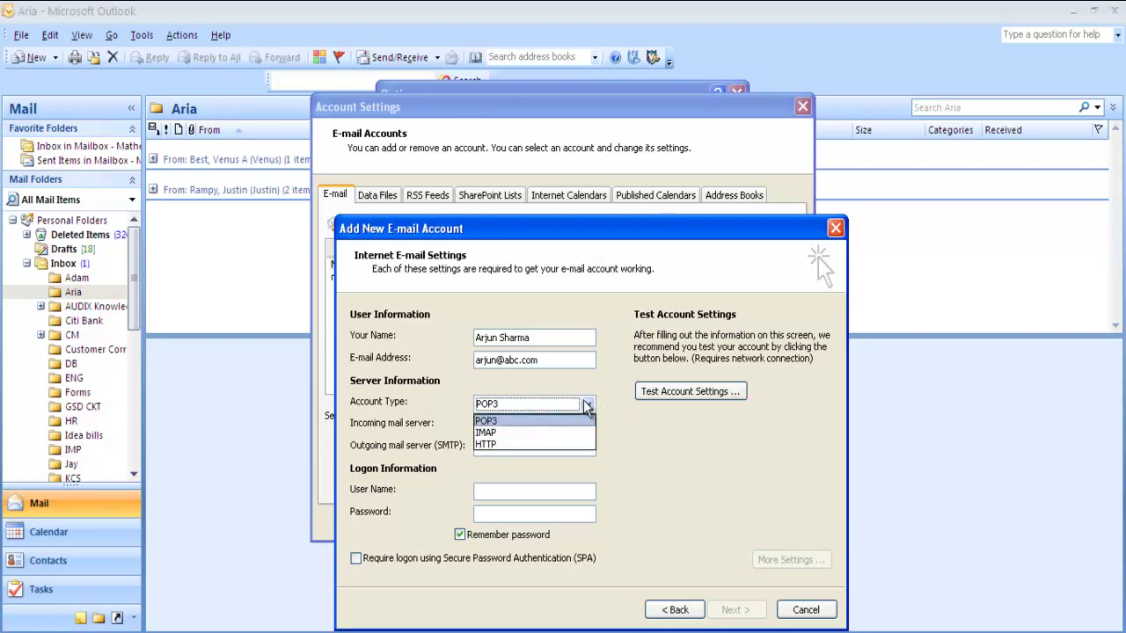
pyautogui.click(534, 420)
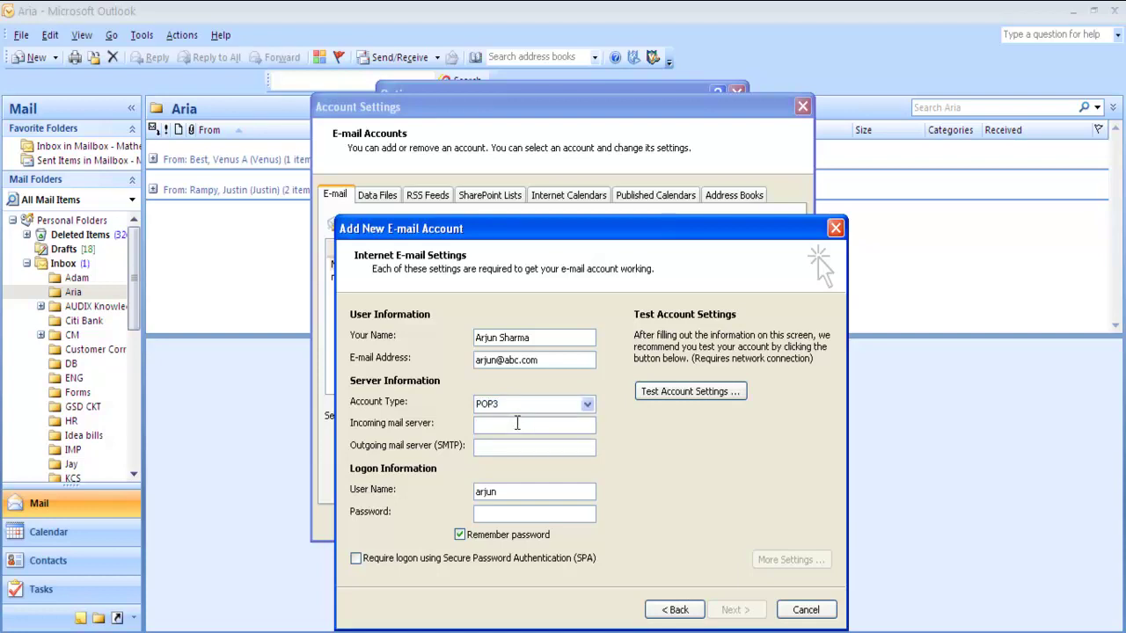
pyautogui.write('135')
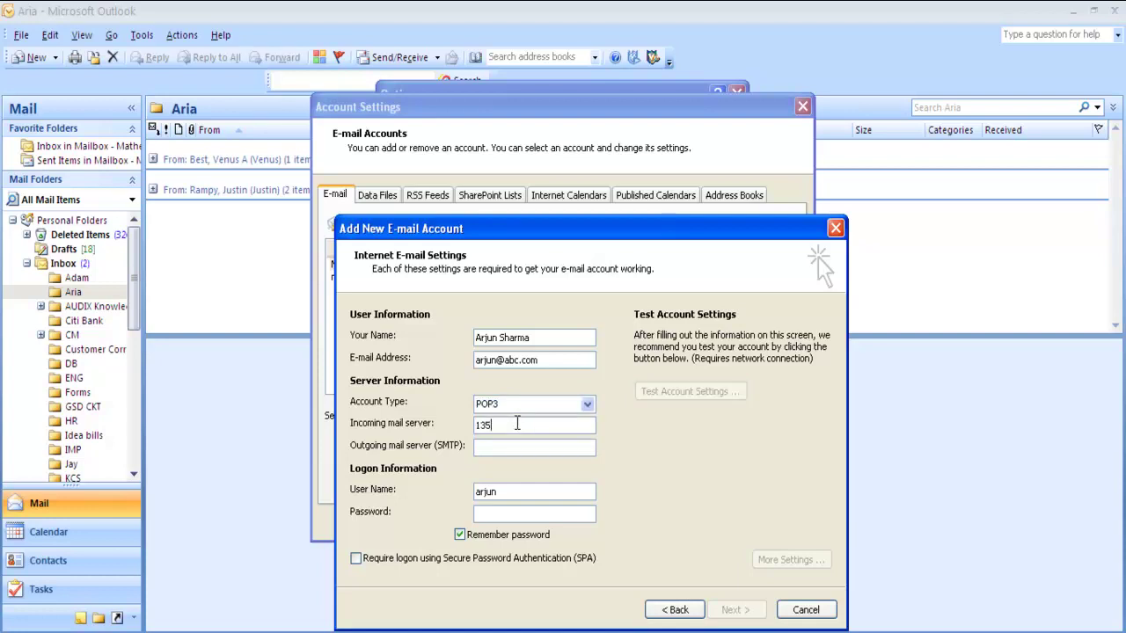
pyautogui.write('27.17')
pyautogui.write('3.')
pyautogui.write('18')
pyautogui.write('6')
# Set both mail servers to 135.27.178.186, user name 2001, and enter the password.
pyautogui.write('135.27.178.186')
pyautogui.press('Tab')
pyautogui.press('BackSpace')
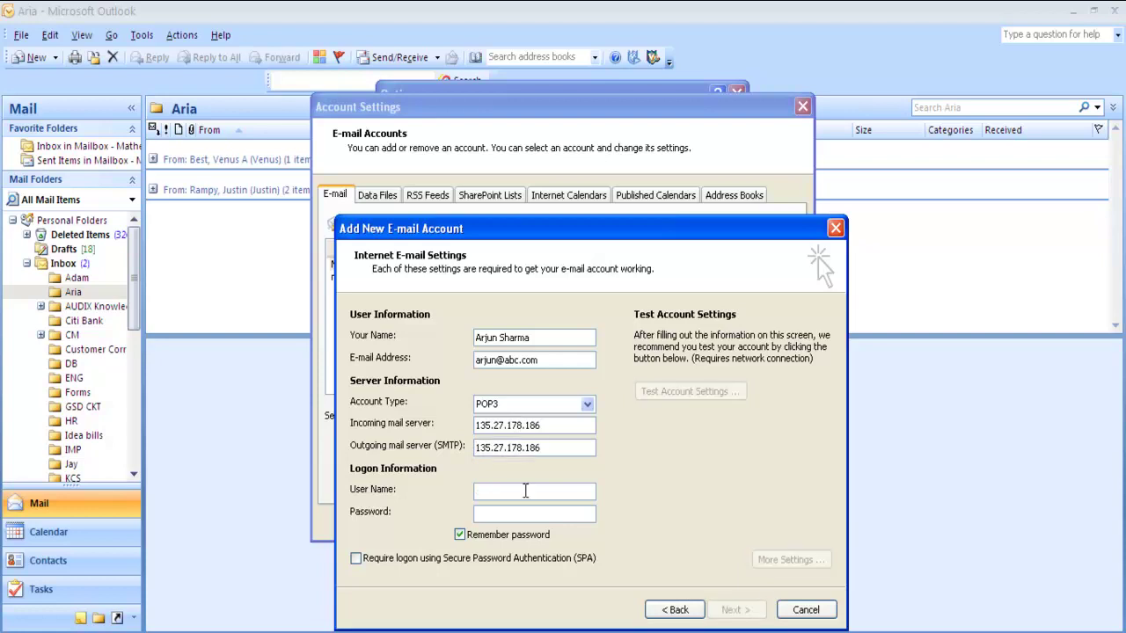
pyautogui.write('2001')
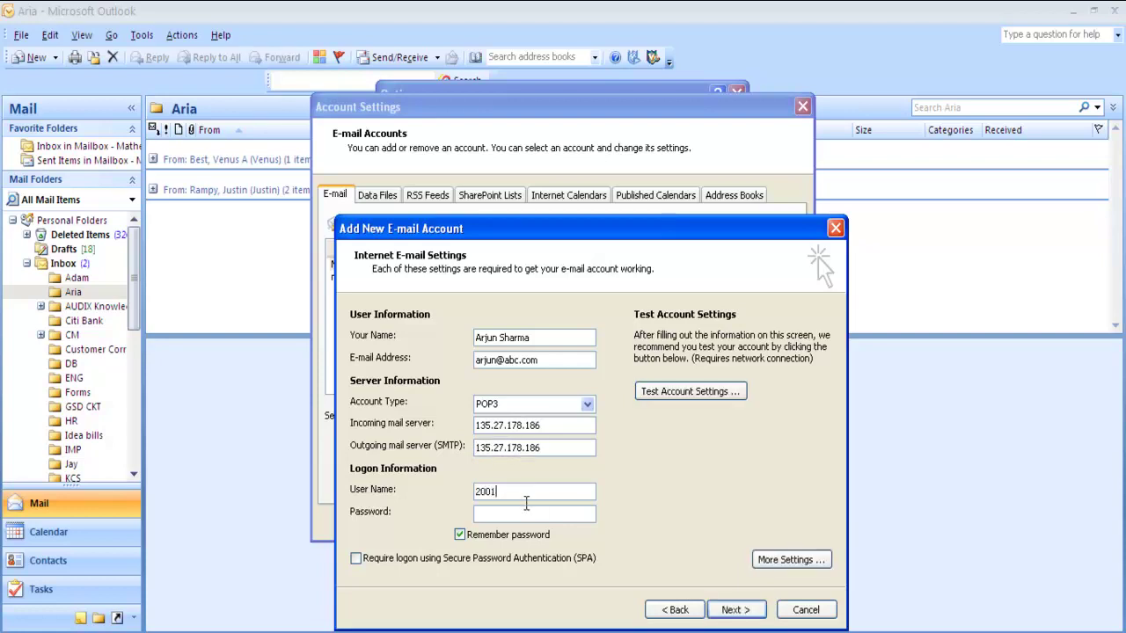
pyautogui.click(524, 513)
pyautogui.write('**')
pyautogui.write('*****')
pyautogui.write('**')
pyautogui.click(735, 609)
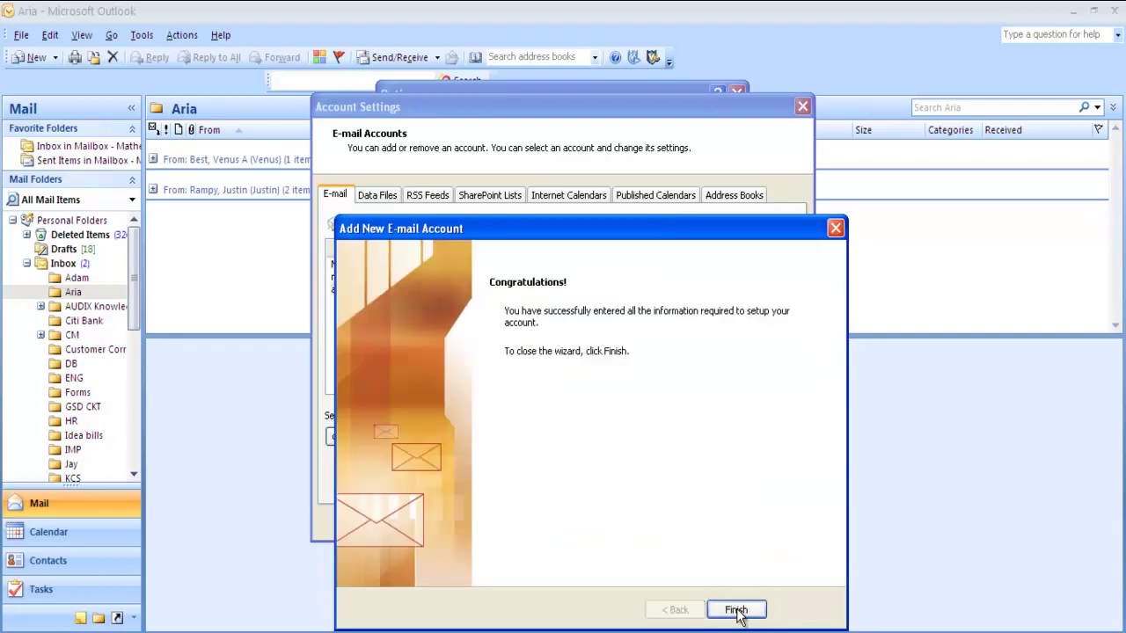
pyautogui.click(736, 612)
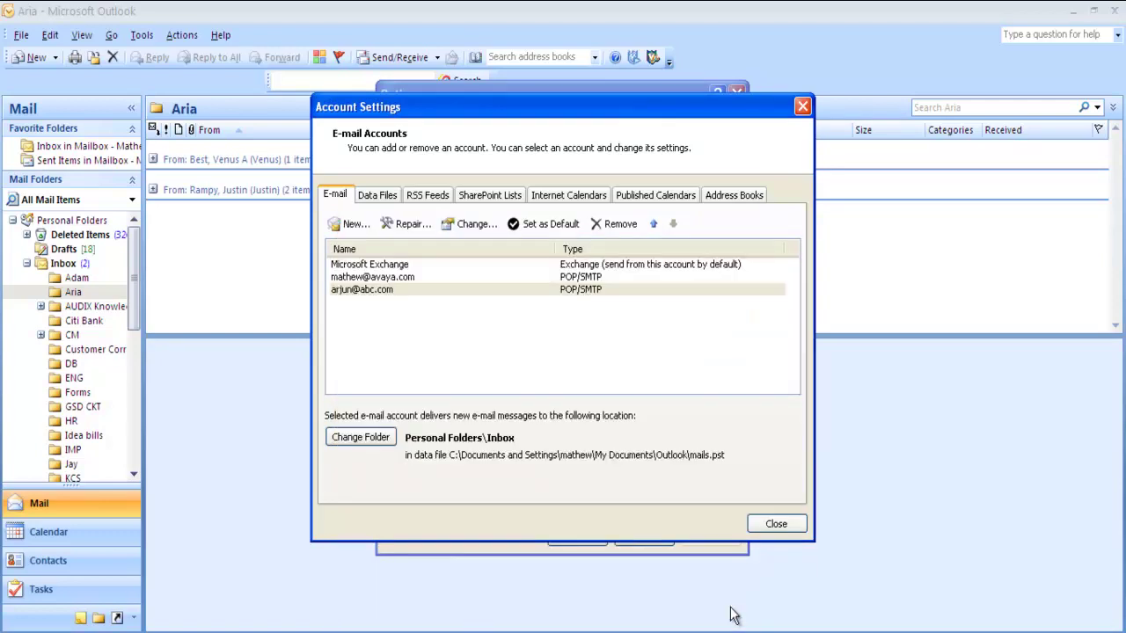
pyautogui.click(774, 533)
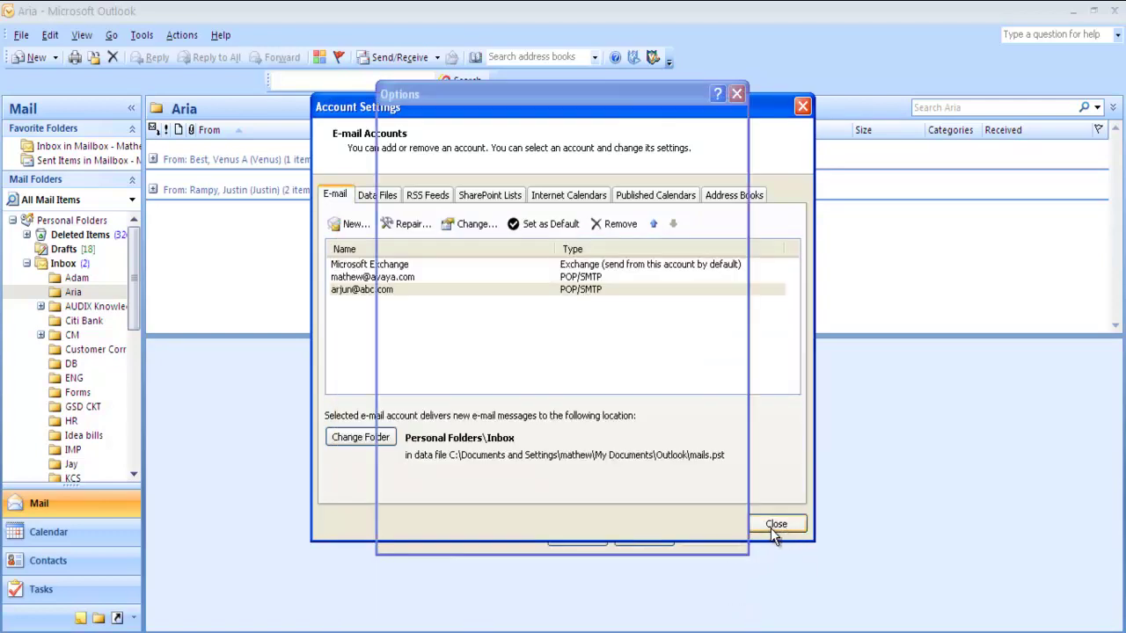
pyautogui.click(577, 536)
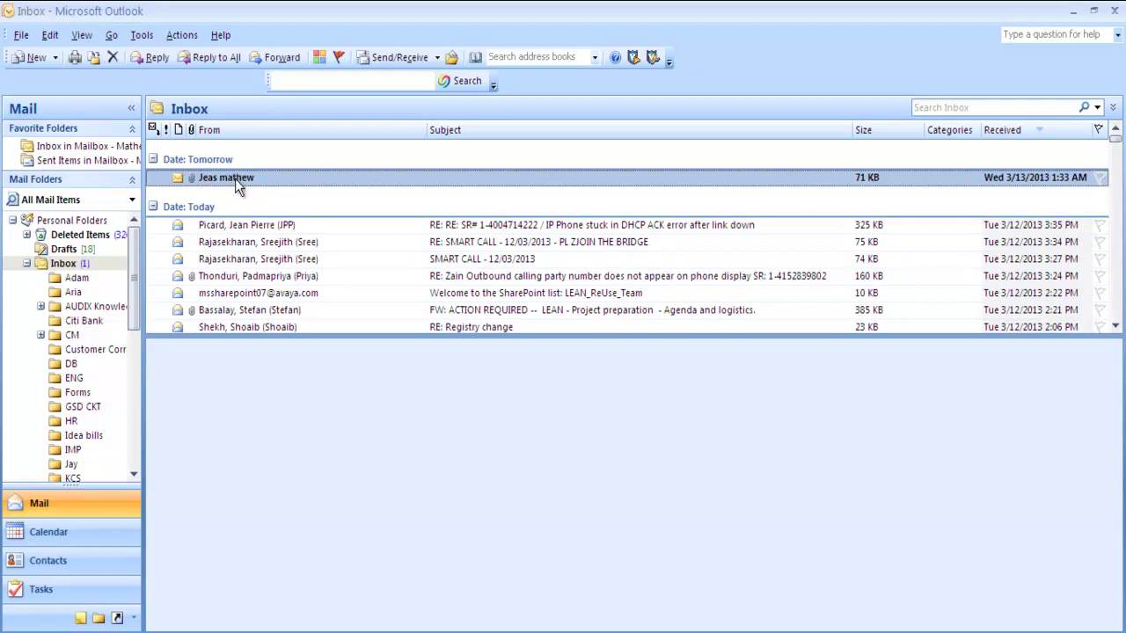
pyautogui.click(235, 178)
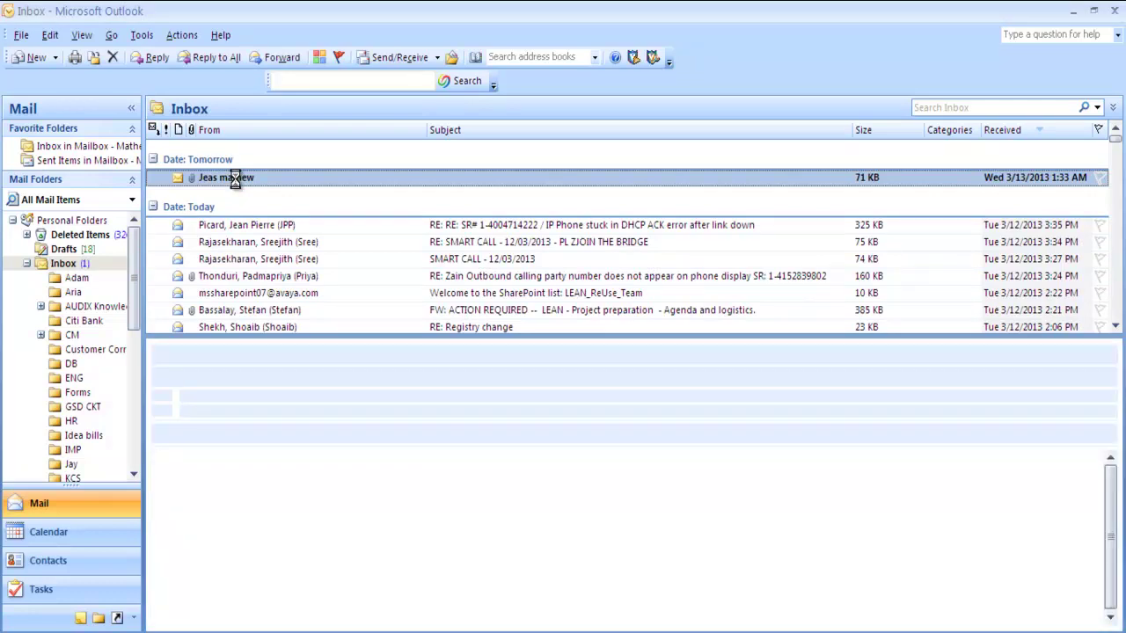